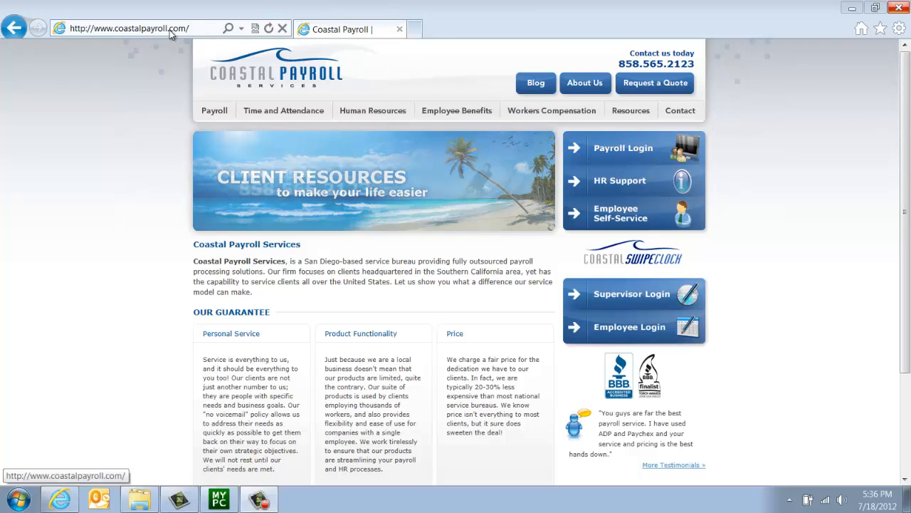
Open the Payroll Login page from the Coastal Payroll site and enter the login name.
click(614, 148)
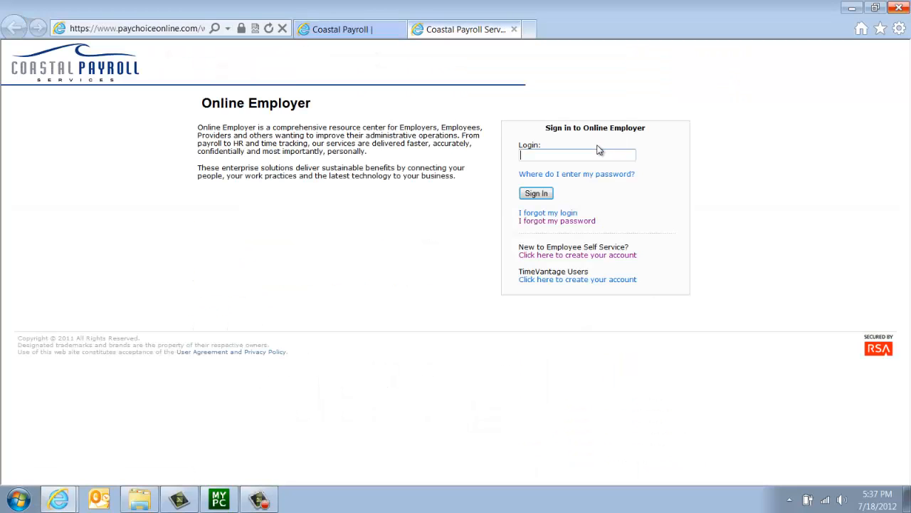
text(democoastal)
click(898, 32)
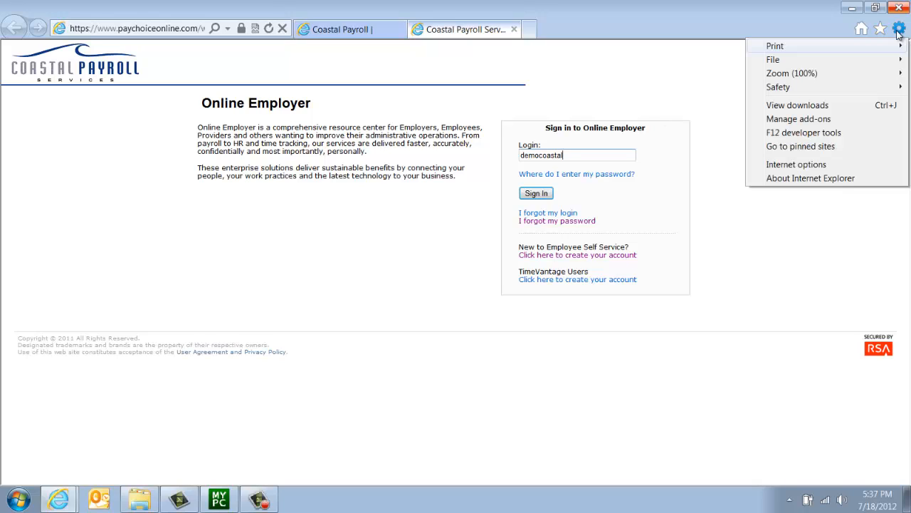
click(805, 165)
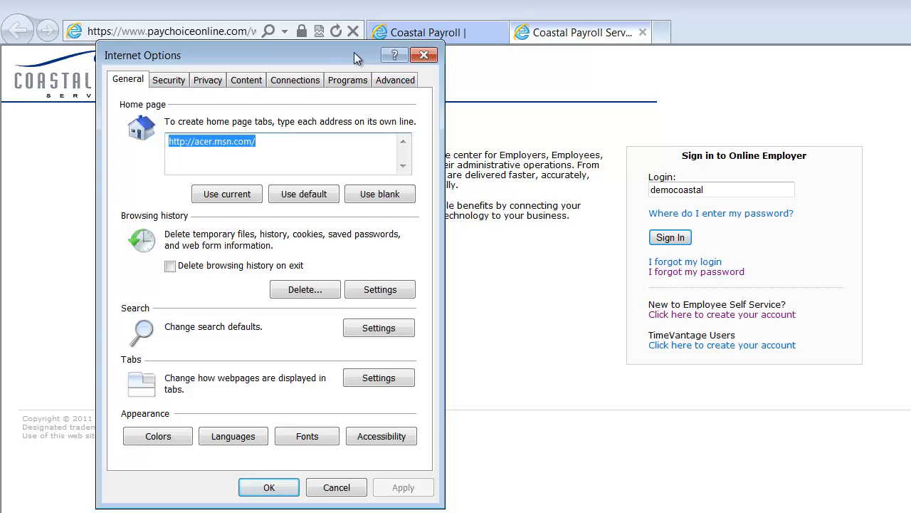
click(168, 80)
click(206, 80)
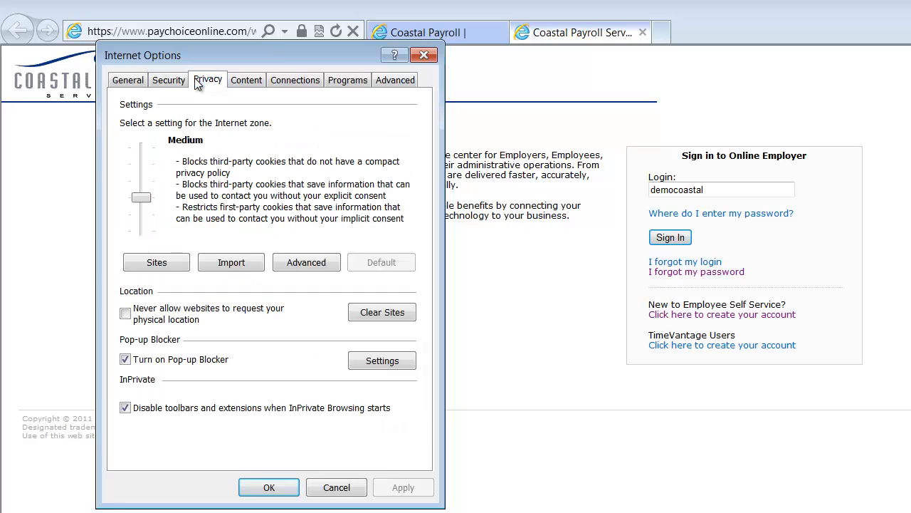
click(368, 361)
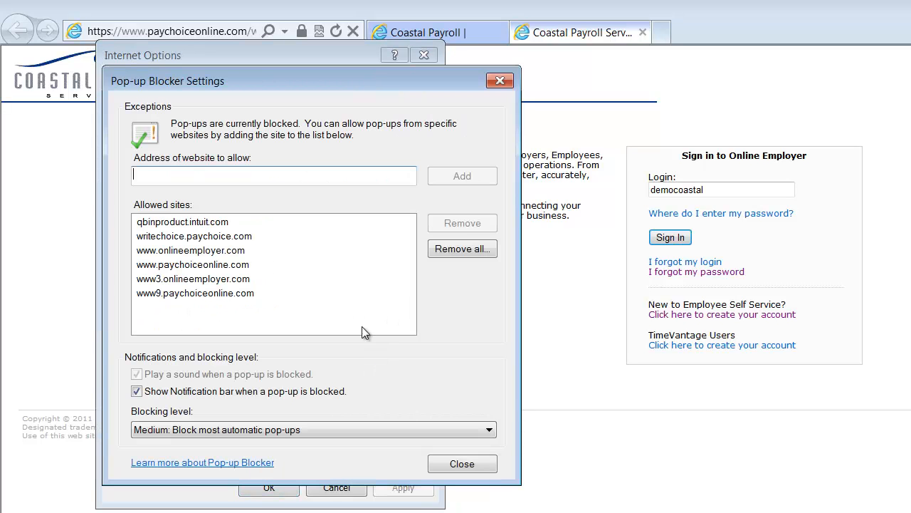
click(238, 251)
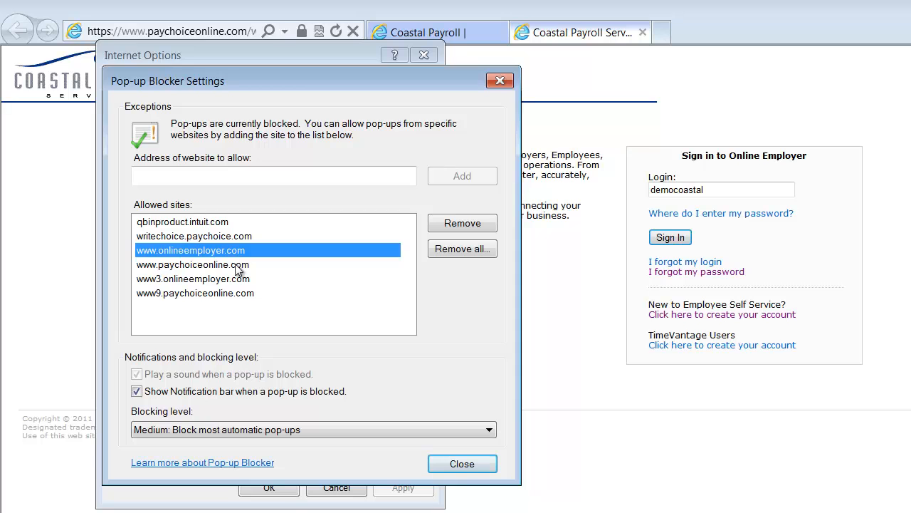
click(236, 266)
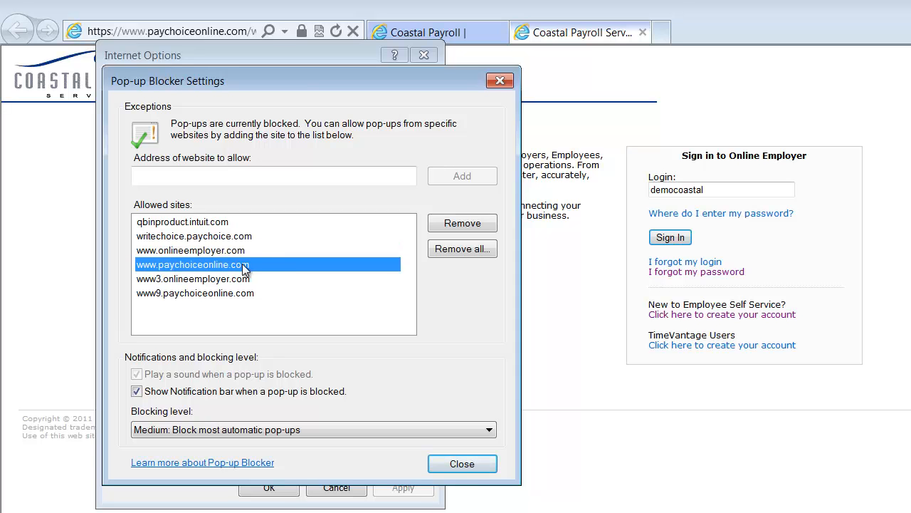
click(461, 464)
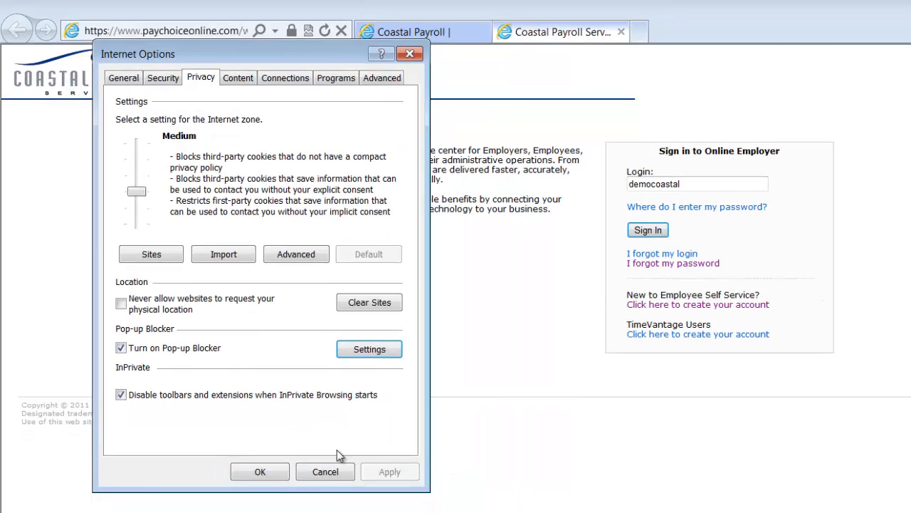
click(269, 487)
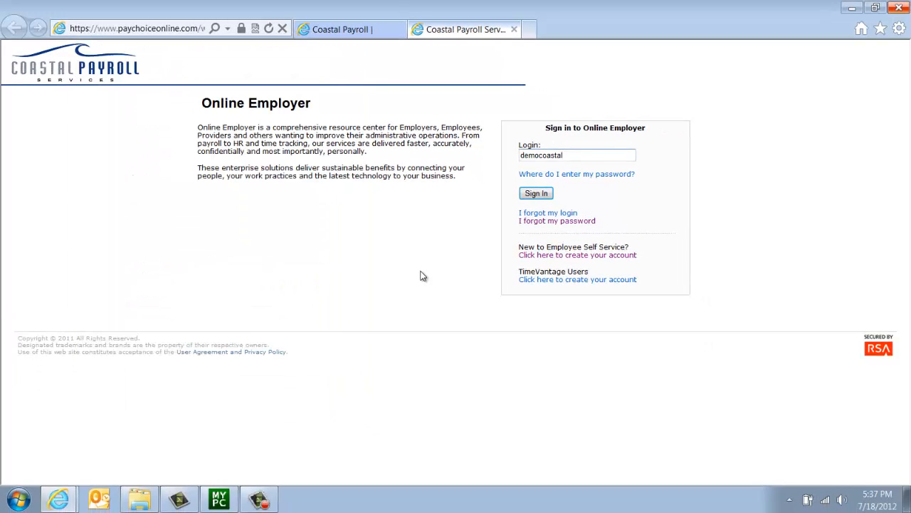
Submit the login name and sign in to Online Employer with the account password.
click(539, 197)
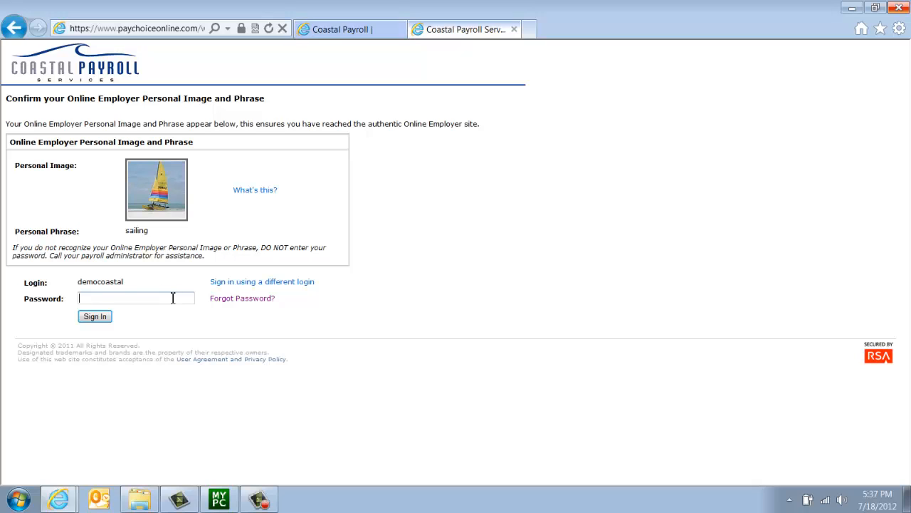
text(••••••••••)
key(Return)
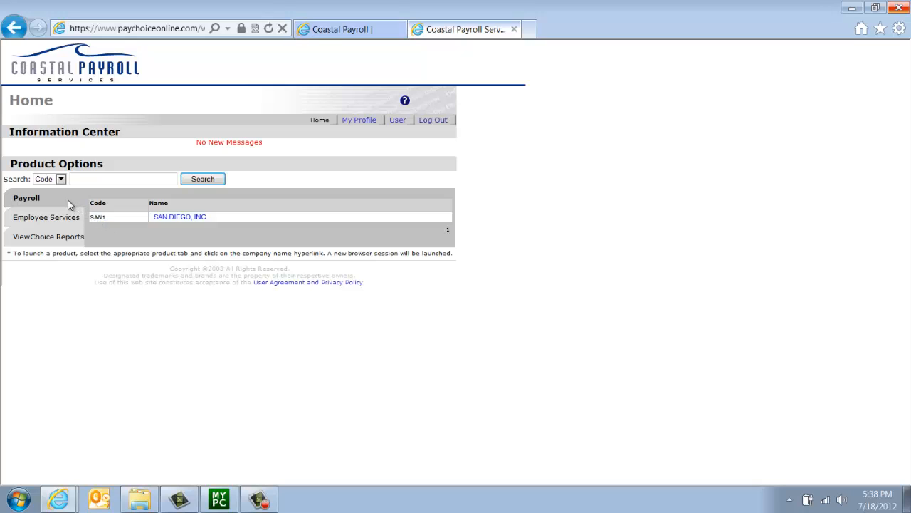
View the Employee Services and ViewChoice Reports product options, and launch the Payroll product for SAN DIEGO, INC.
click(69, 219)
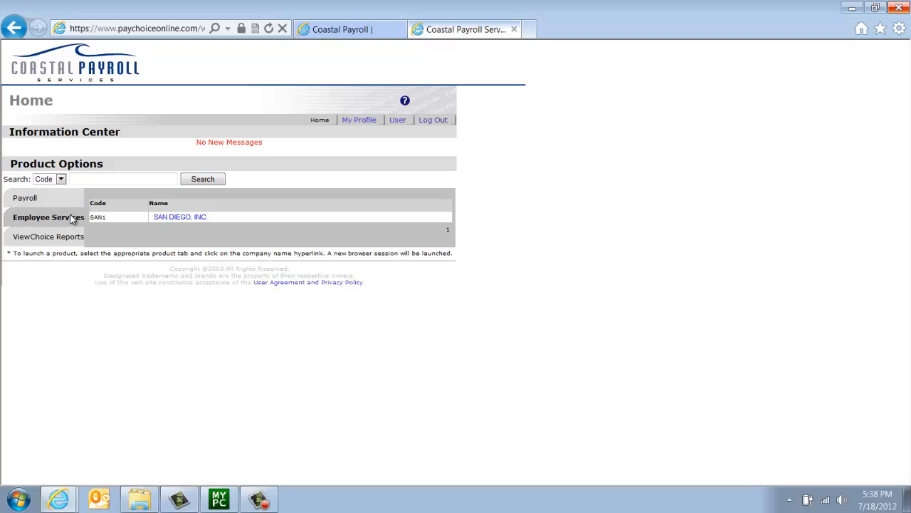
click(69, 239)
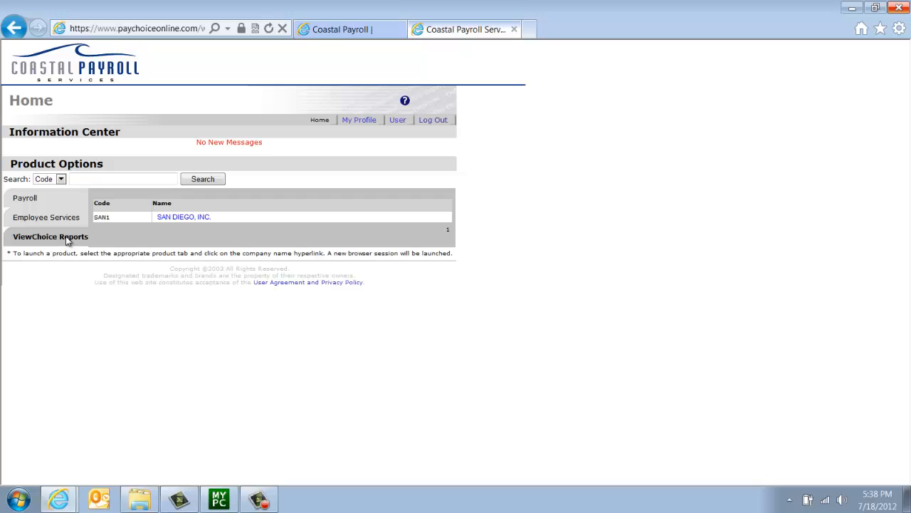
click(49, 205)
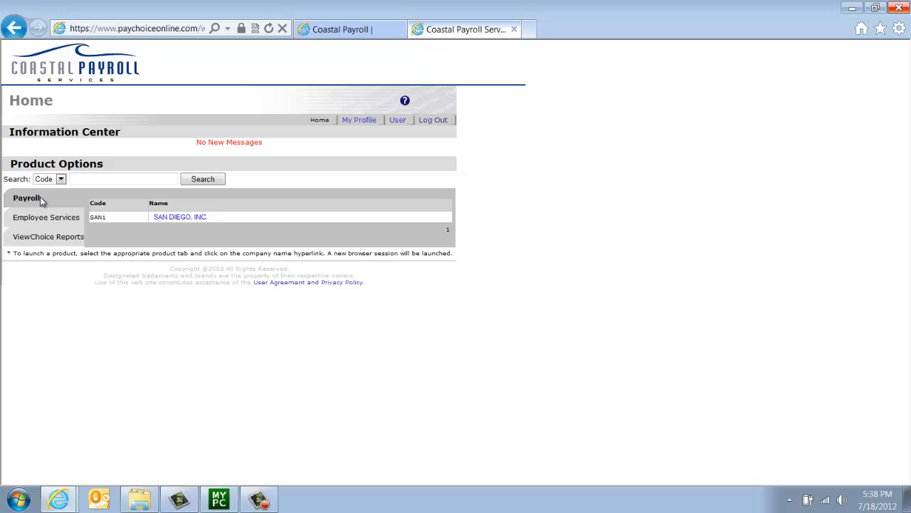
click(169, 221)
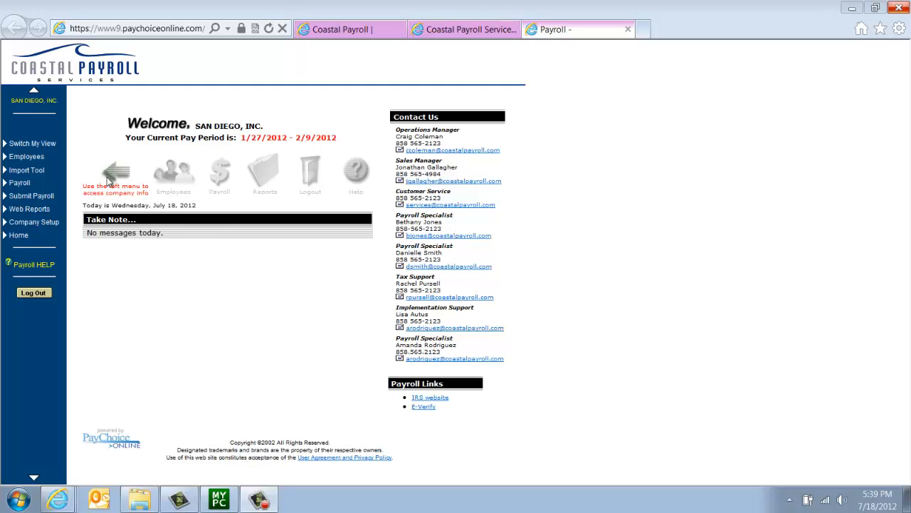
Display the employee list and open the first listed employee's demographics record.
click(29, 156)
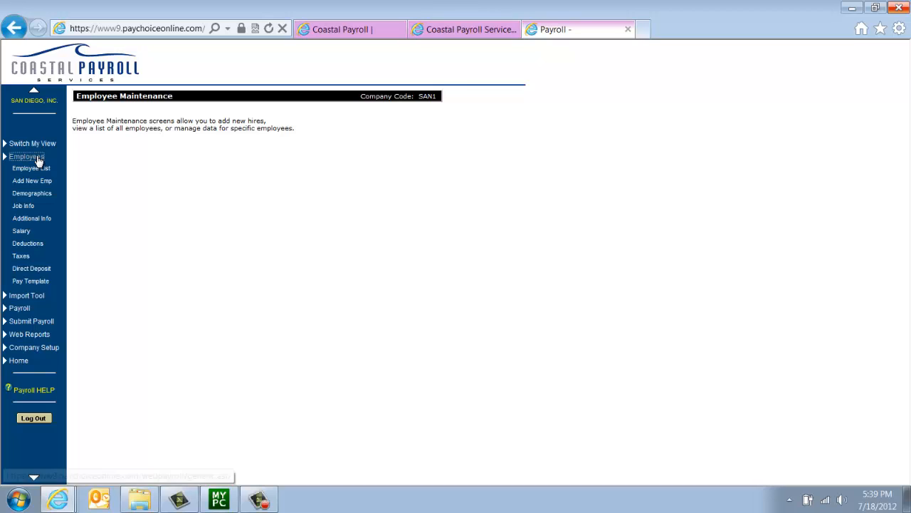
click(38, 158)
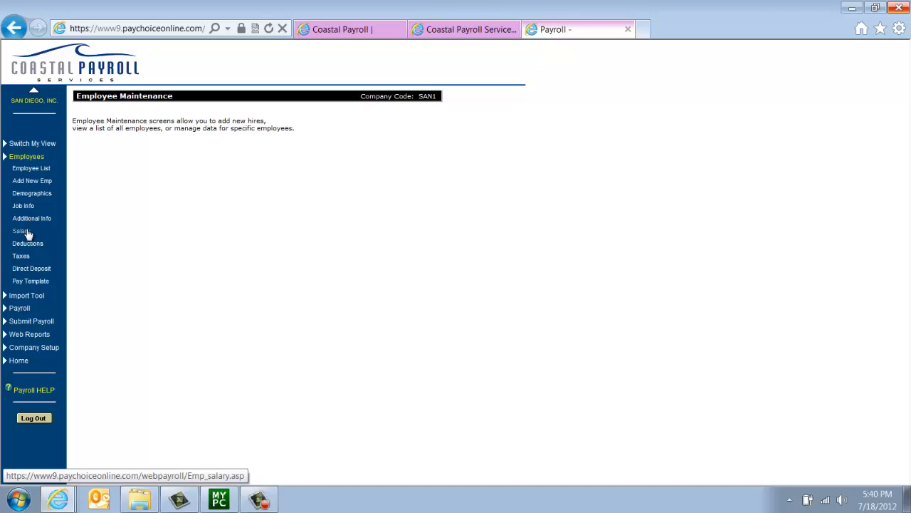
click(39, 171)
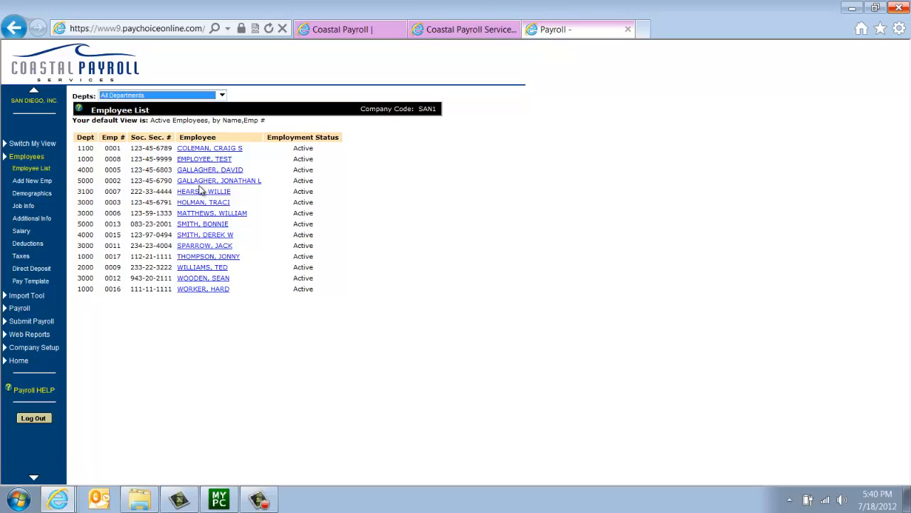
click(192, 151)
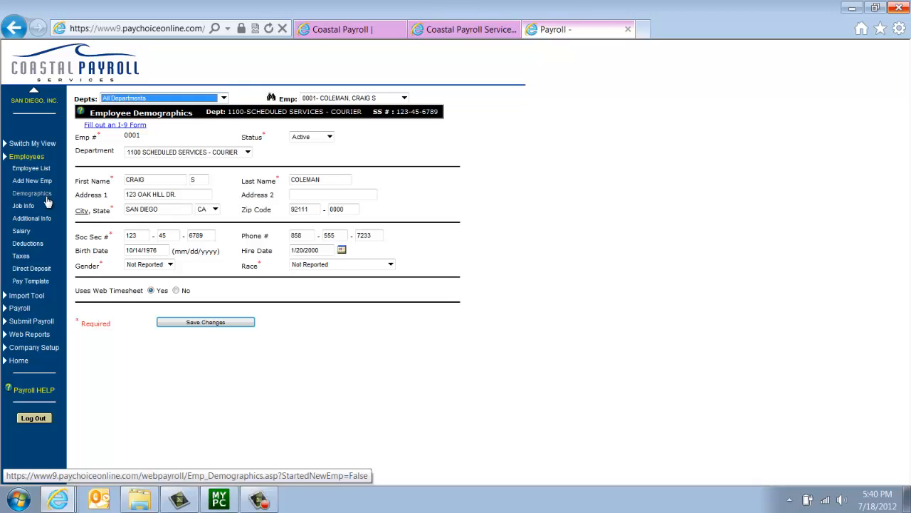
Examine the selected employee's salary, deductions, taxes and direct deposit pages.
click(24, 231)
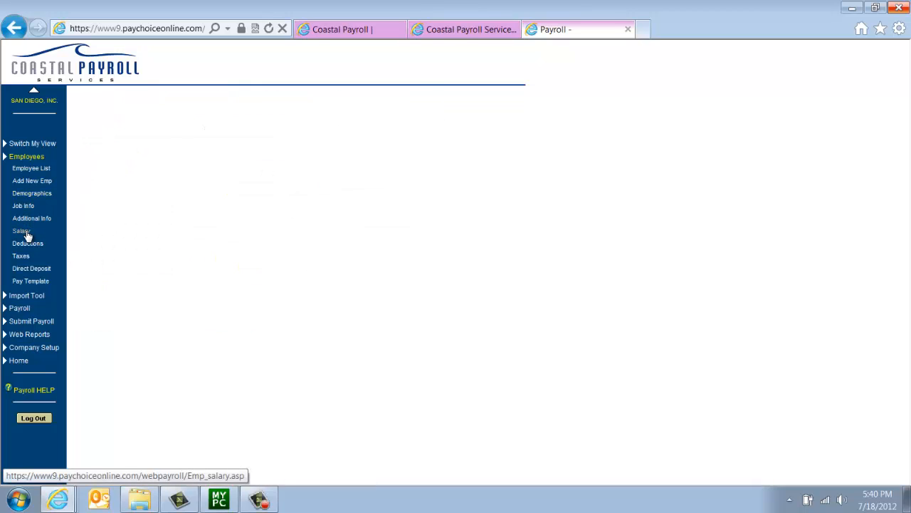
click(25, 244)
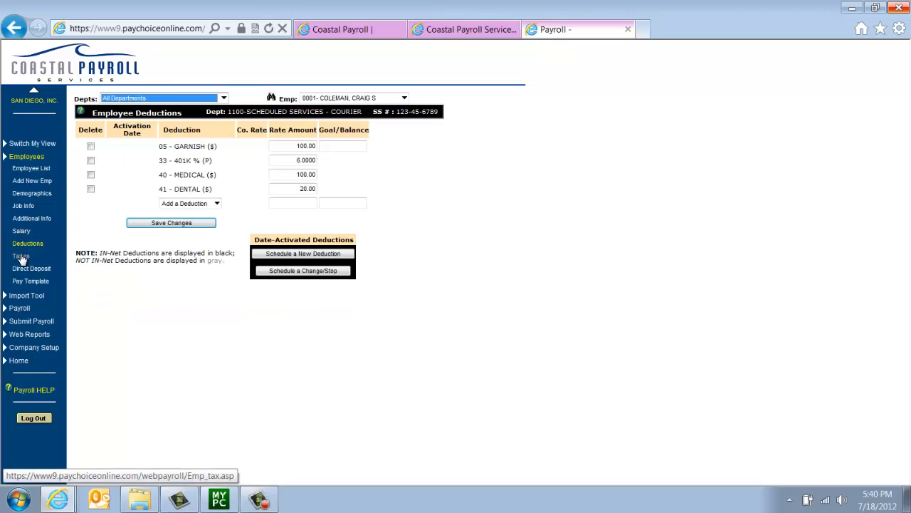
click(21, 257)
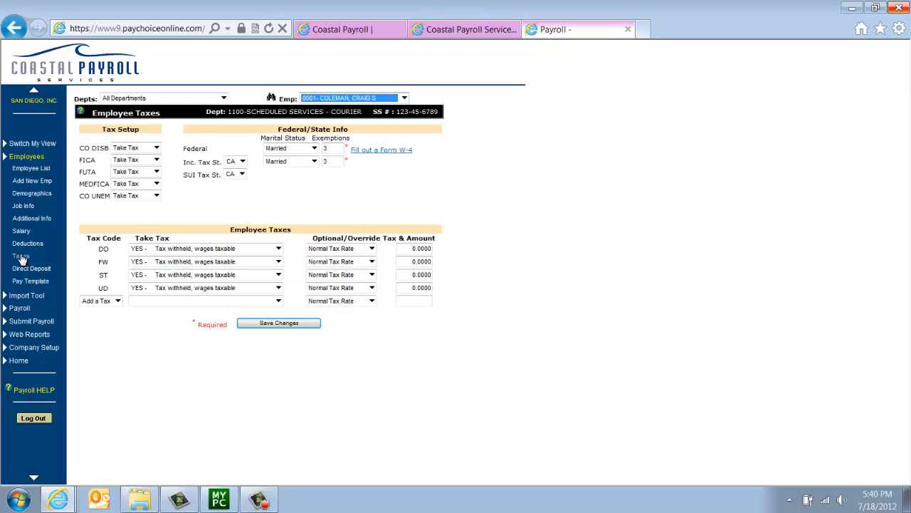
click(27, 269)
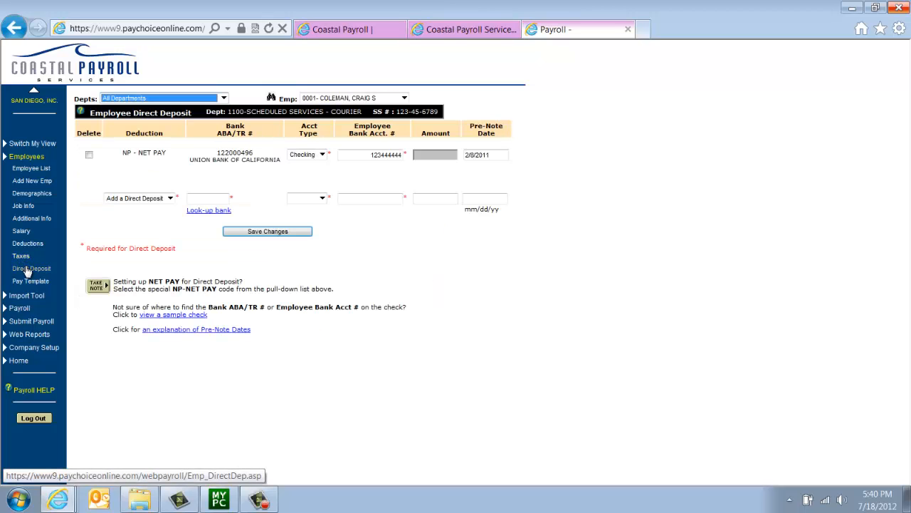
Switch to the employee in department 3100 Legal Services - Courier and view that employee's additional information.
click(357, 99)
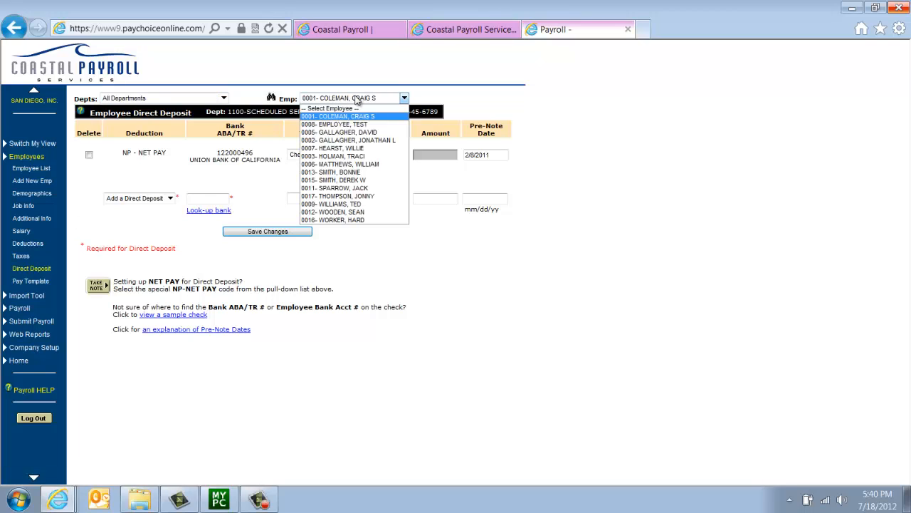
click(340, 148)
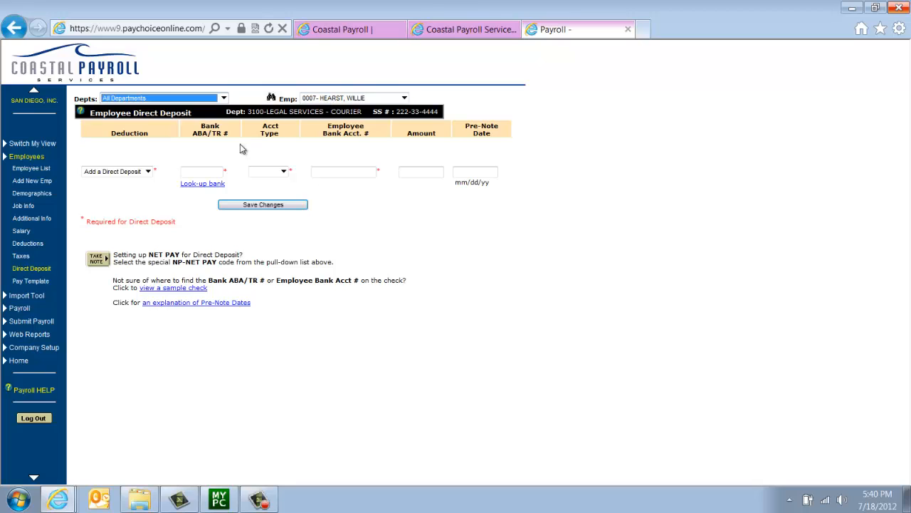
click(27, 218)
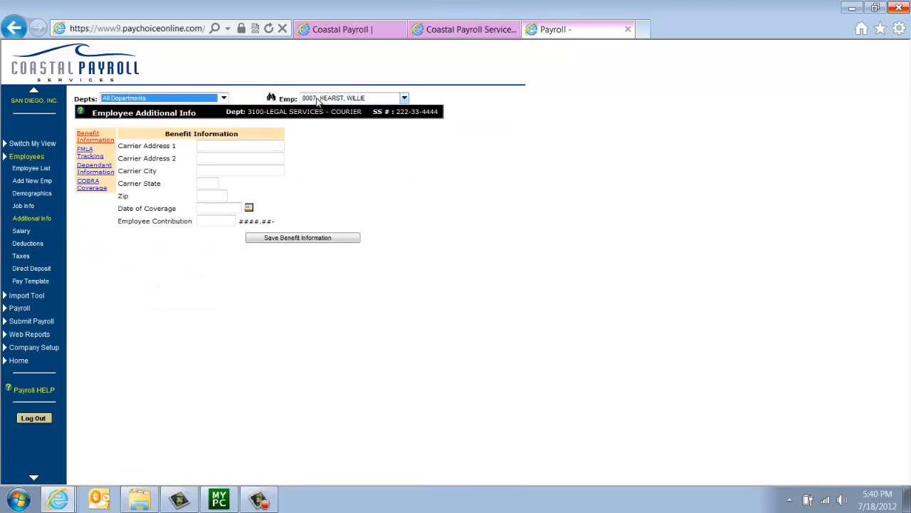
Search for the department 1100 courier employee by last name and open the matching record.
click(271, 99)
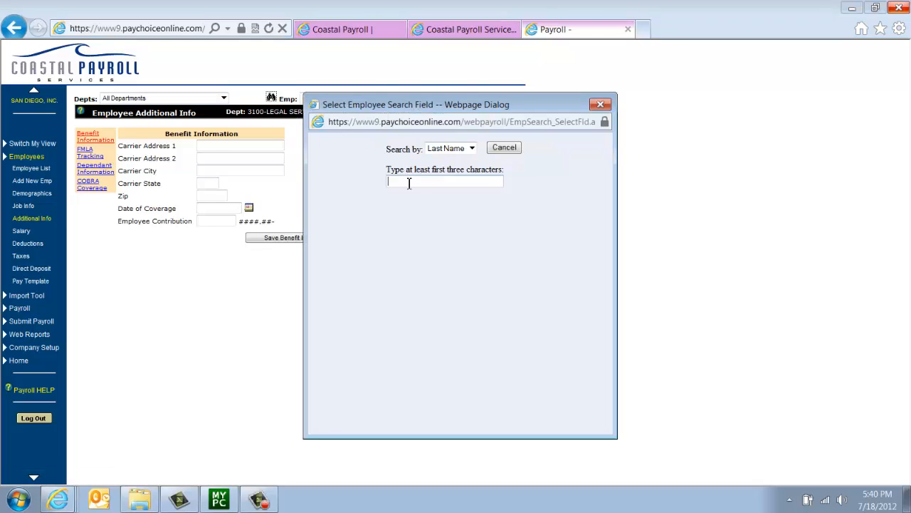
text(coleman)
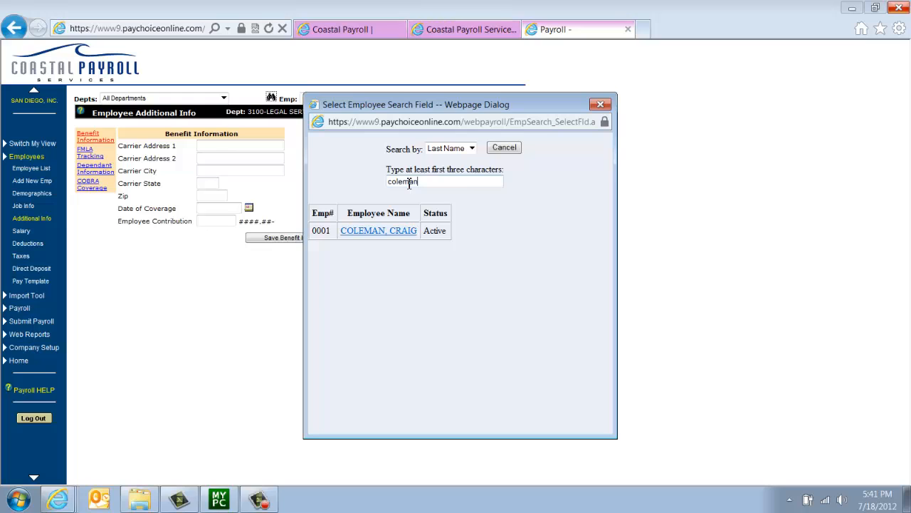
click(400, 231)
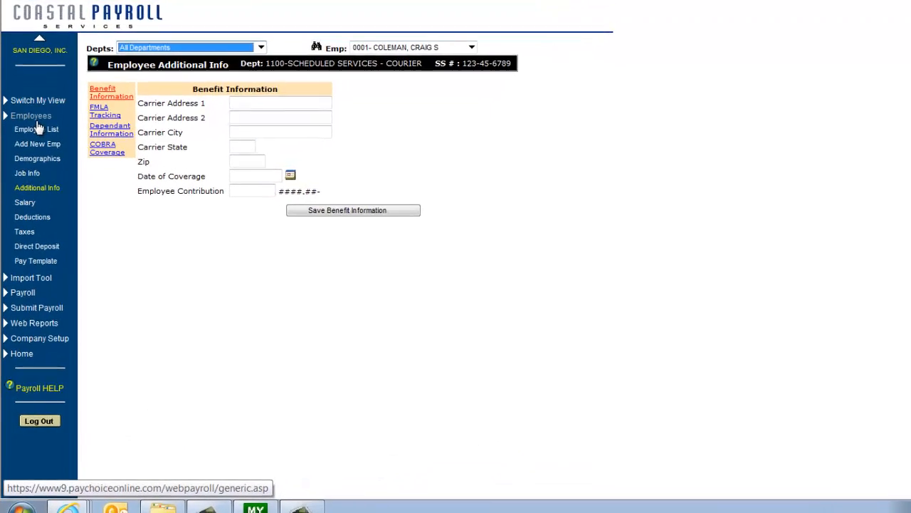
Open the new-employee setup to view its entry stages, and cancel adding the employee.
click(37, 144)
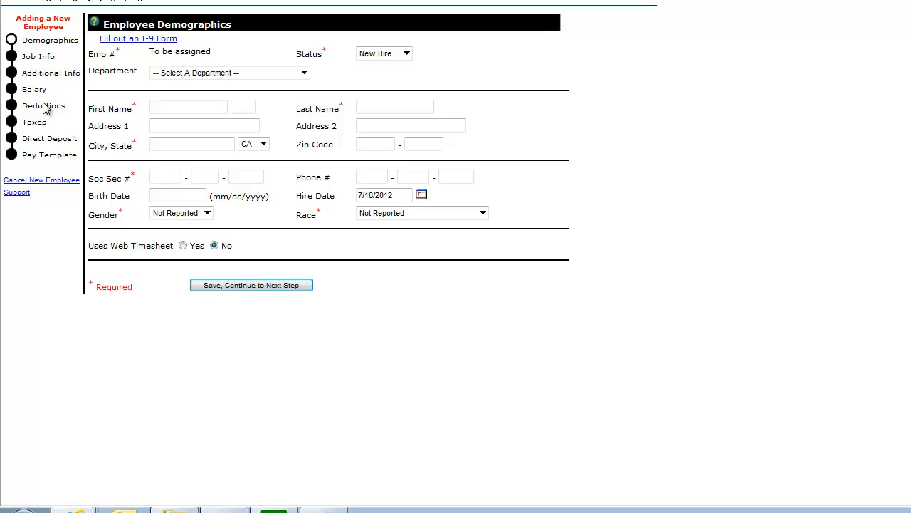
click(64, 179)
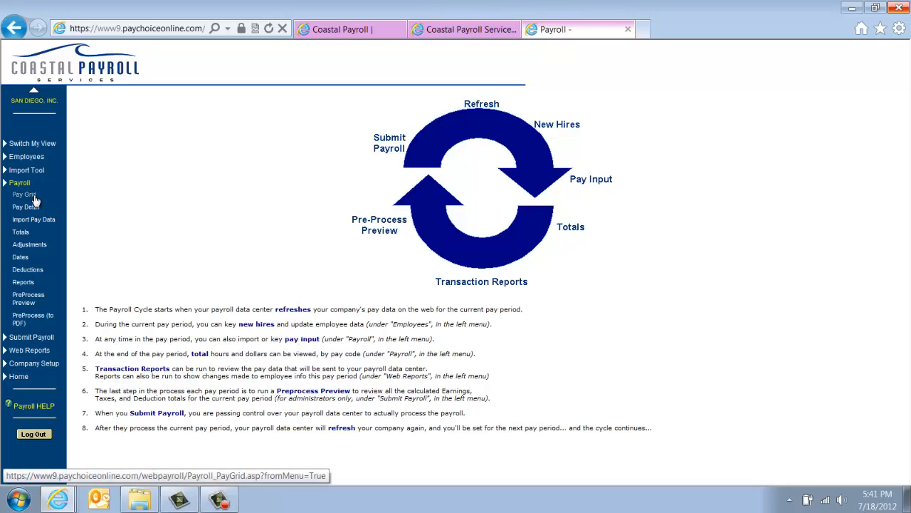
In the payroll Pay Grid, mark the first employee and all salaried employees for payment.
click(36, 201)
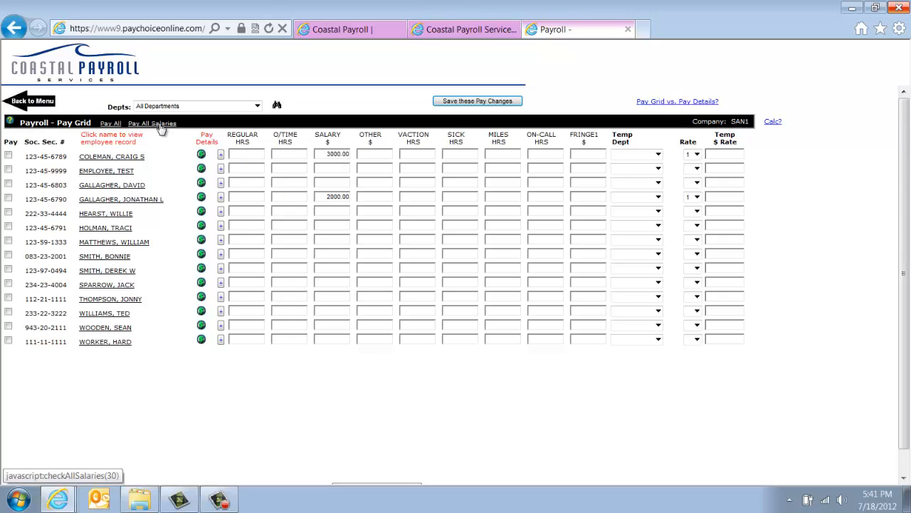
click(8, 156)
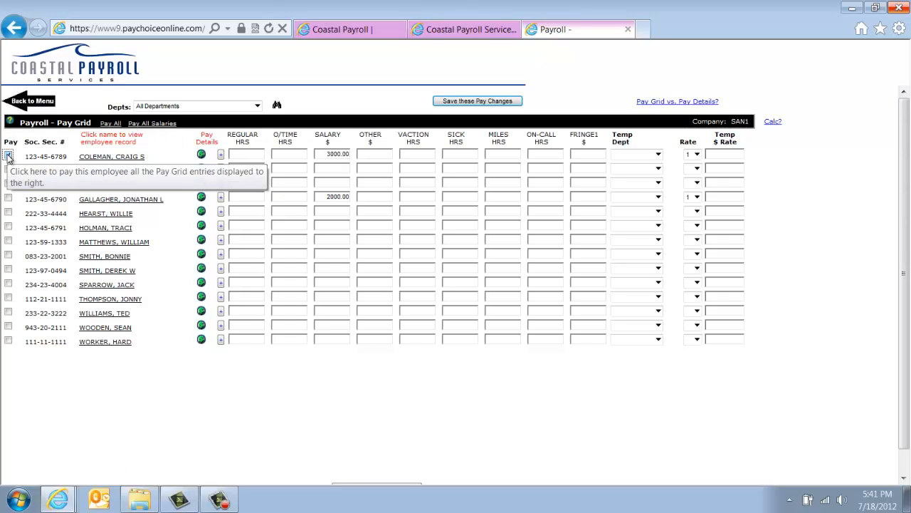
click(146, 124)
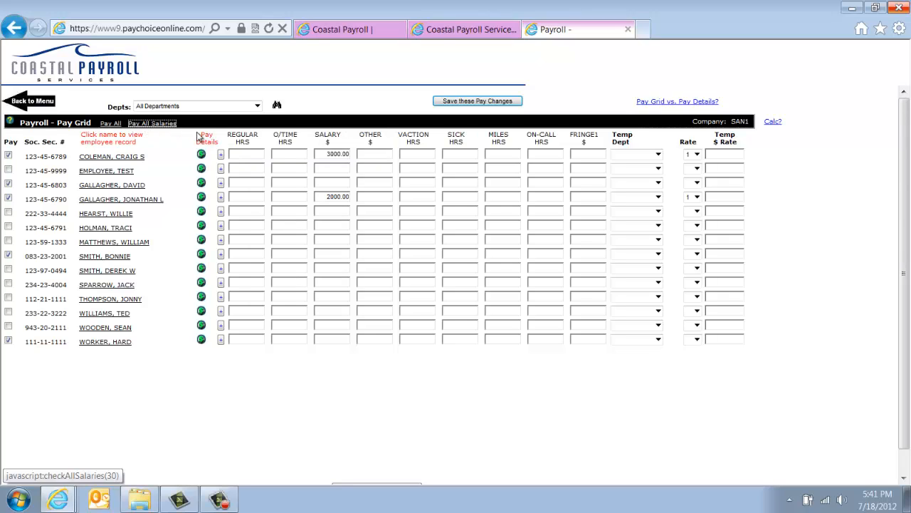
click(241, 154)
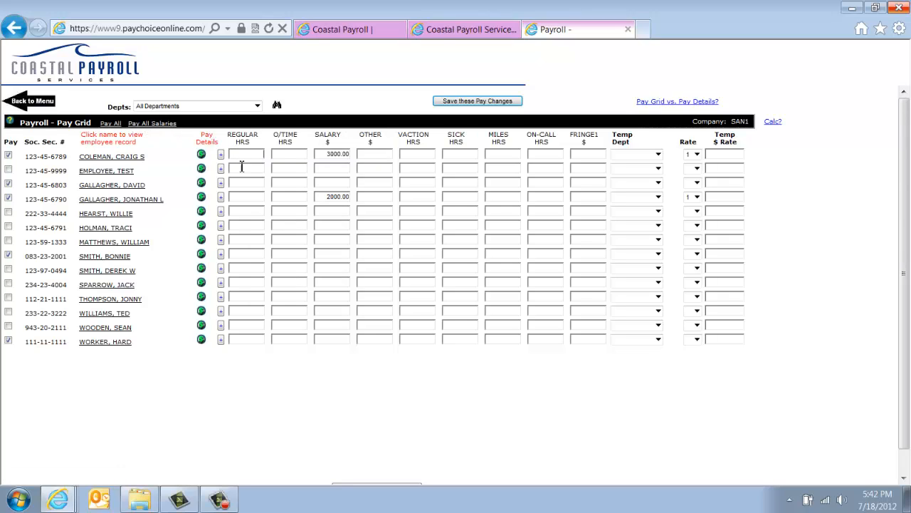
Enter regular hours of 80 for the sixth employee and 40 for the ninth employee, and save the pay changes.
click(242, 226)
text(80)
click(263, 268)
text(40)
click(285, 269)
click(469, 104)
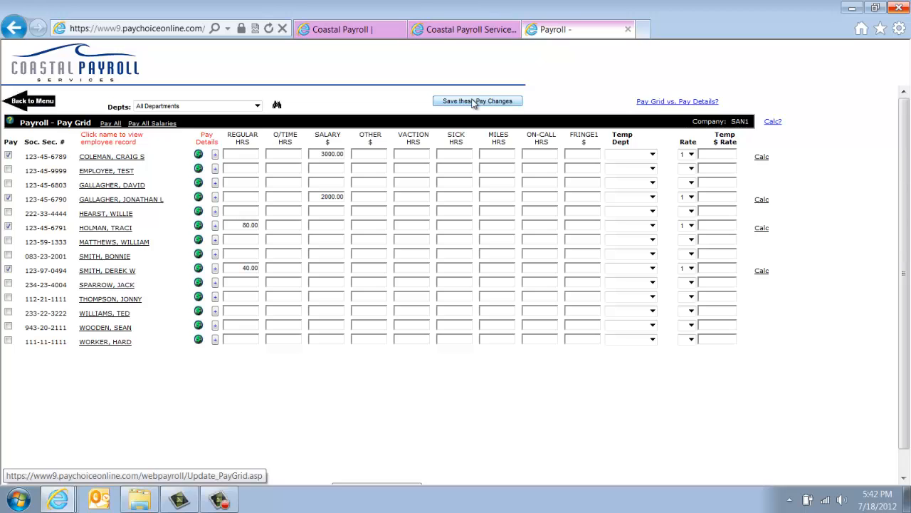
Return to the payroll menu and run the PreProcess (to PDF) with only the Pre-Process Preview Report included.
click(17, 104)
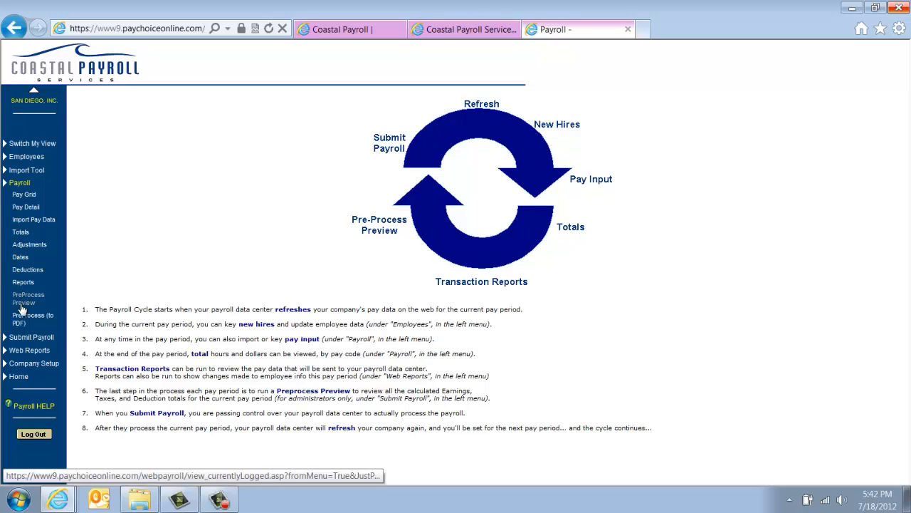
click(22, 319)
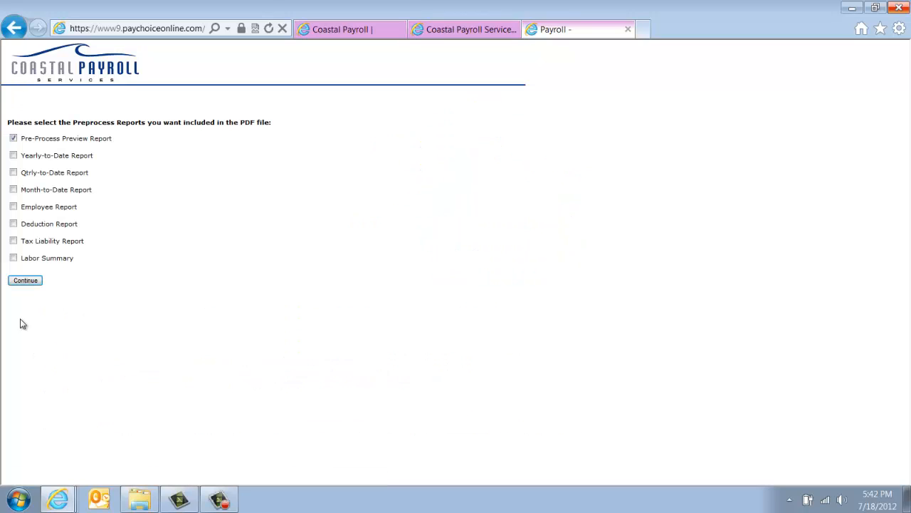
click(27, 282)
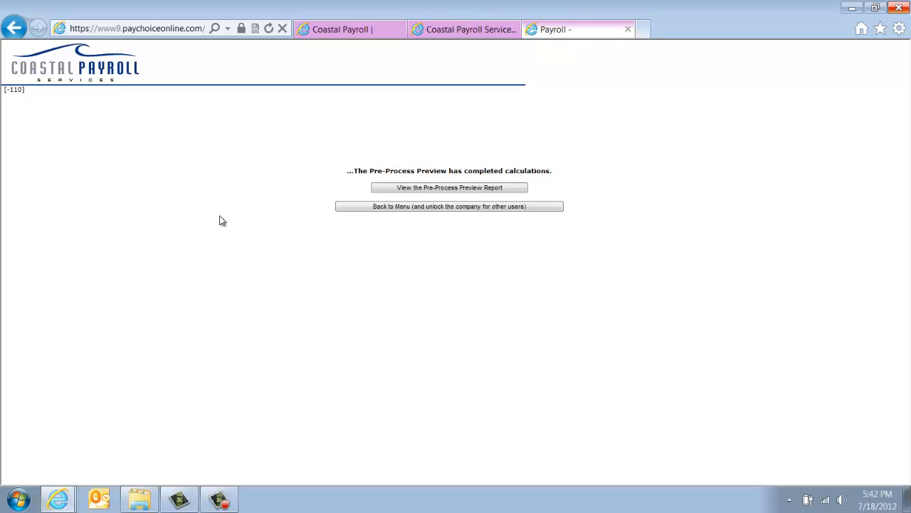
View both pages of the Pre-Process Preview Report in a maximized window, close it, and unlock the company for other users.
click(439, 188)
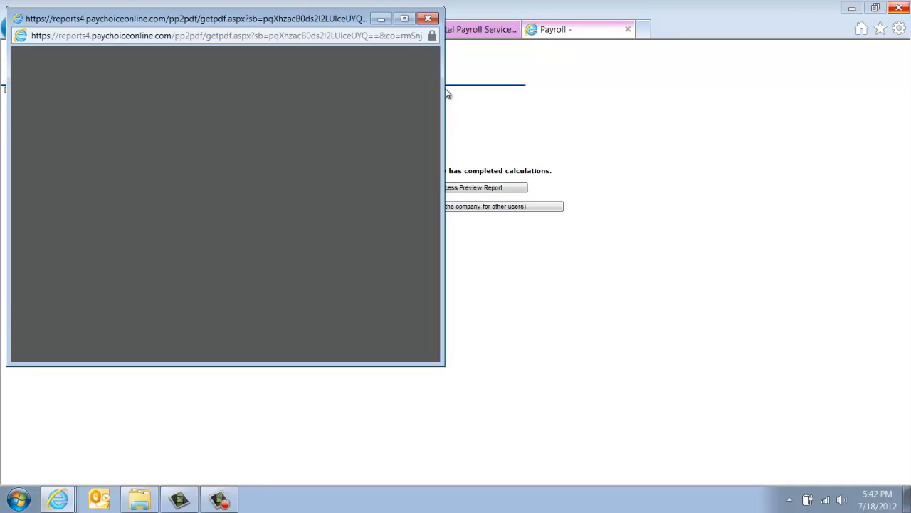
click(404, 19)
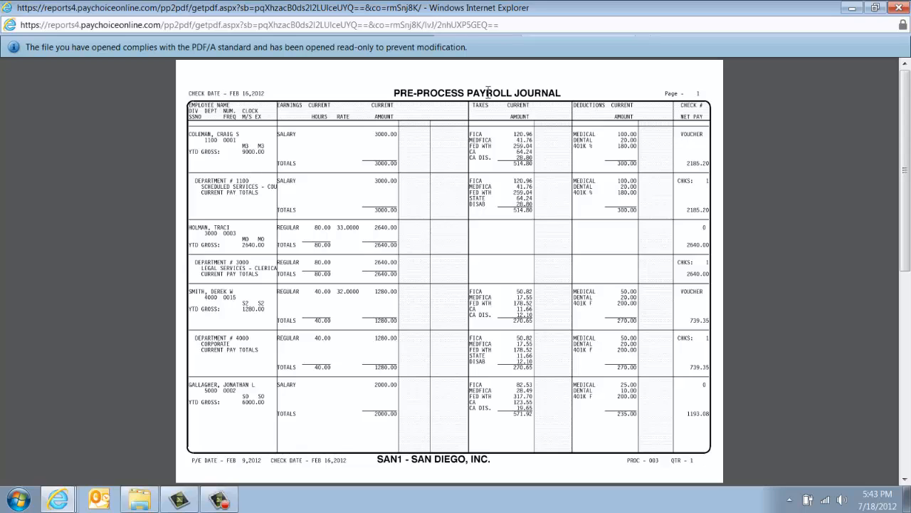
mouse_move(423, 466)
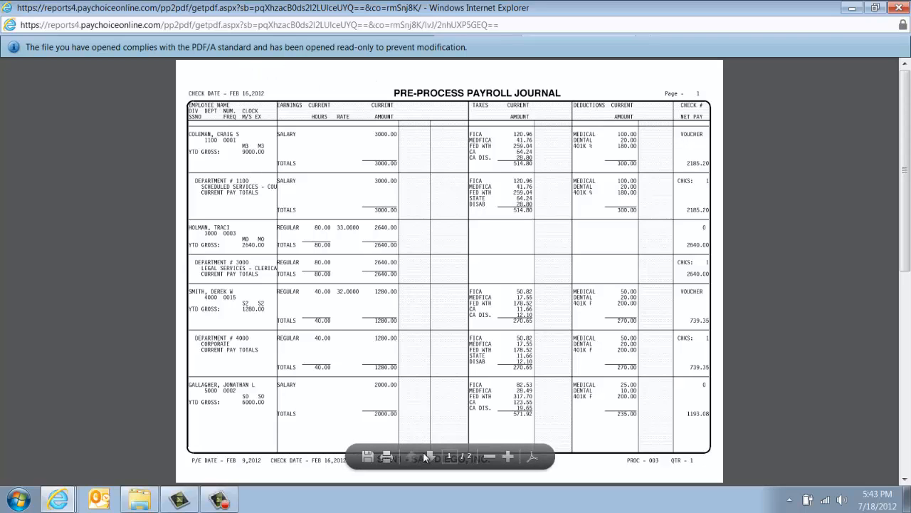
click(426, 454)
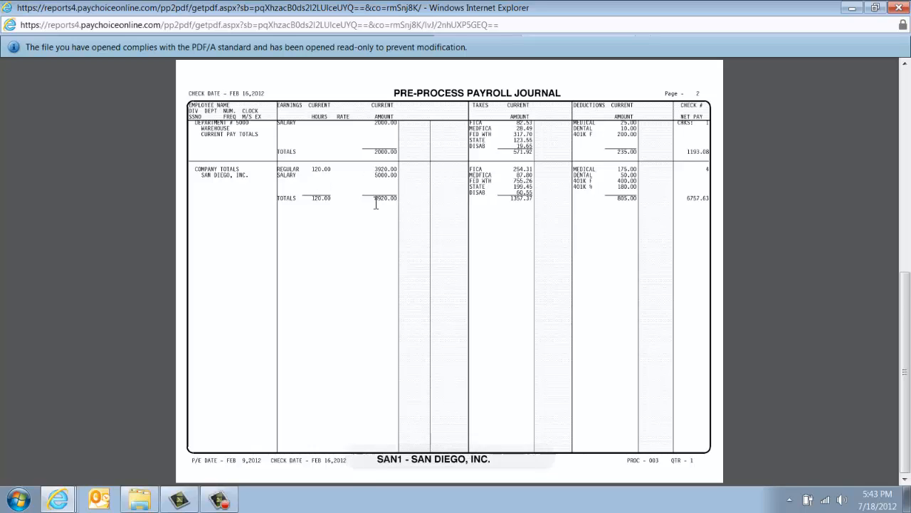
click(897, 8)
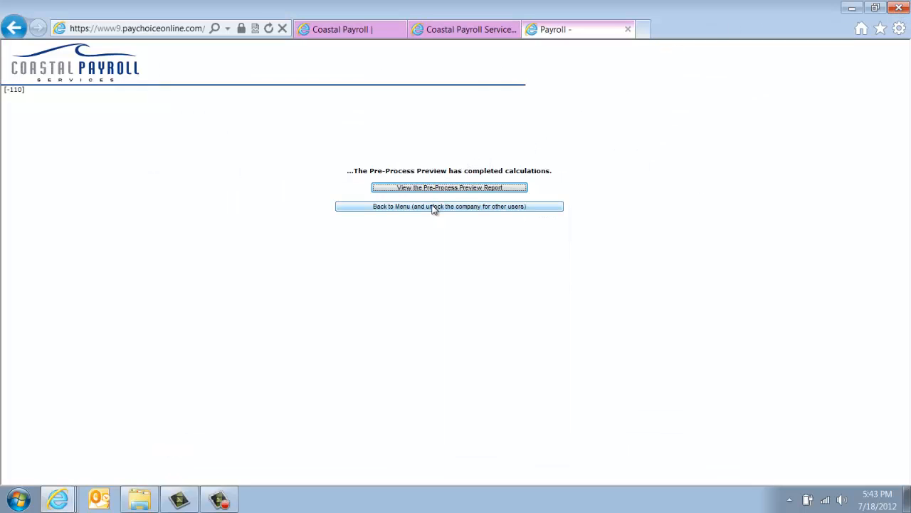
click(401, 208)
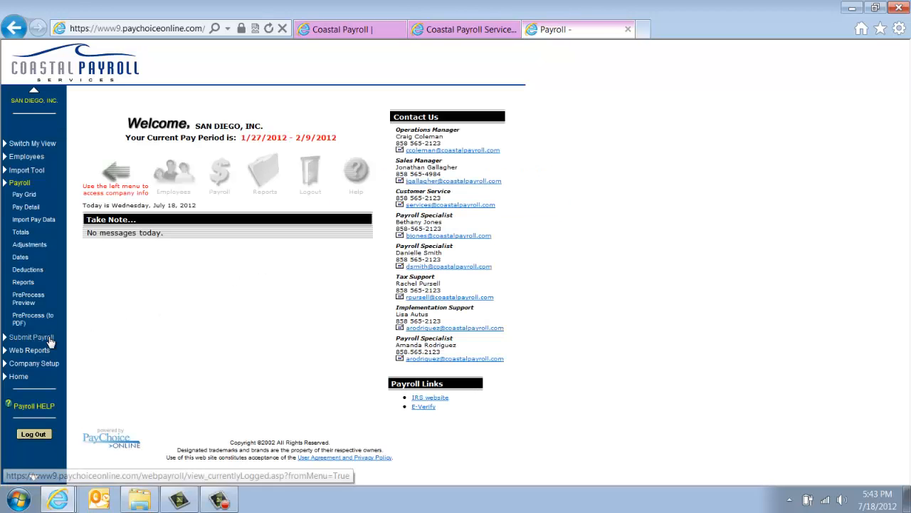
Start the payroll submission, continue past the paid-employee review, and save the control totals.
click(50, 341)
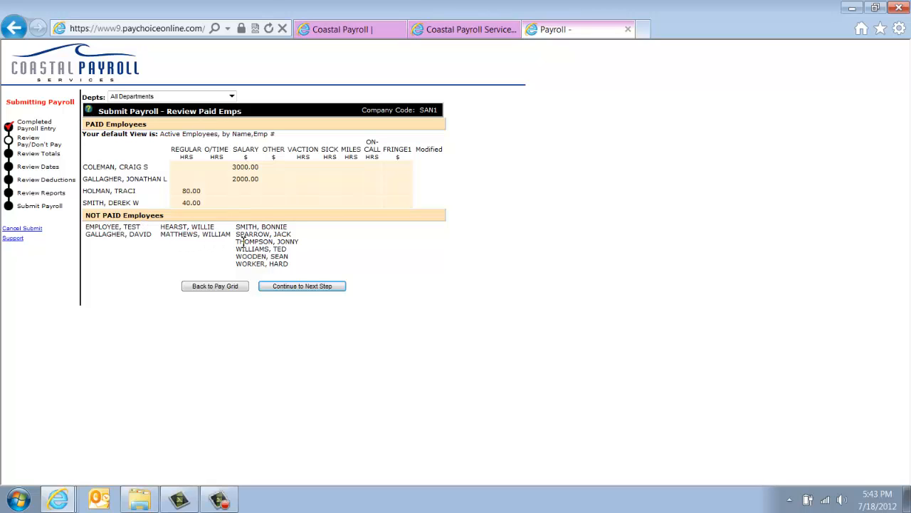
click(296, 287)
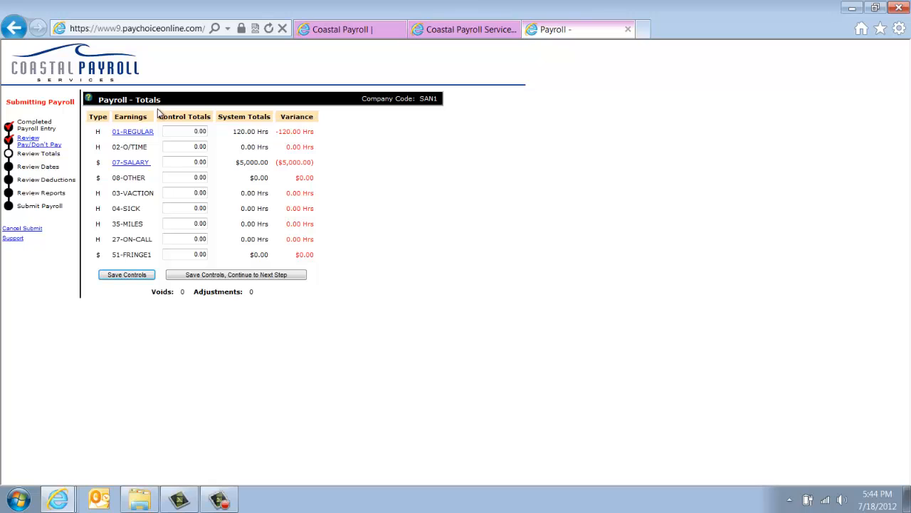
click(181, 131)
click(236, 277)
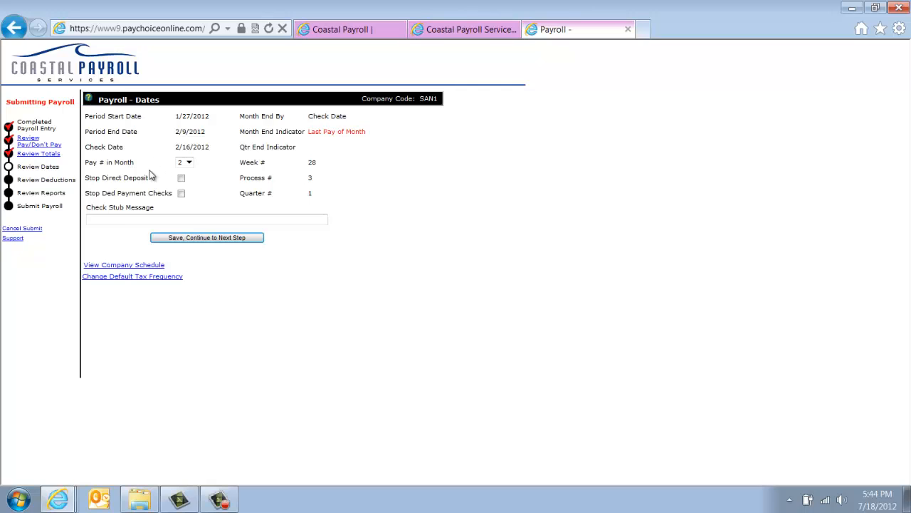
Save the payroll dates with a blank check stub message, and deactivate the 40 - MEDICAL deduction for this payroll.
click(116, 218)
click(119, 219)
click(212, 241)
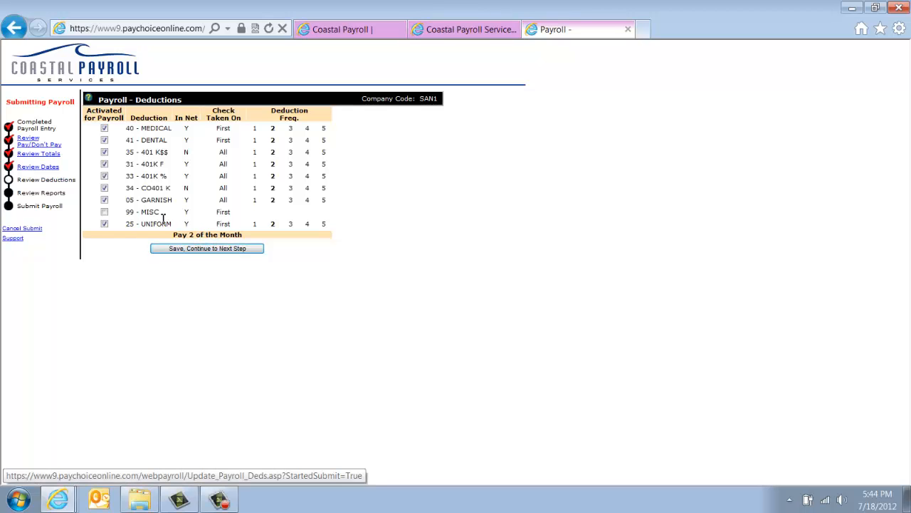
click(104, 128)
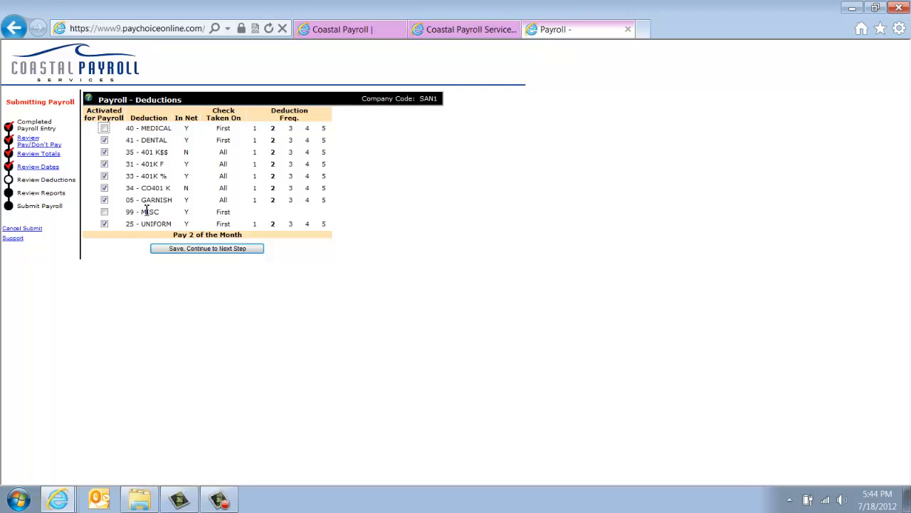
click(175, 248)
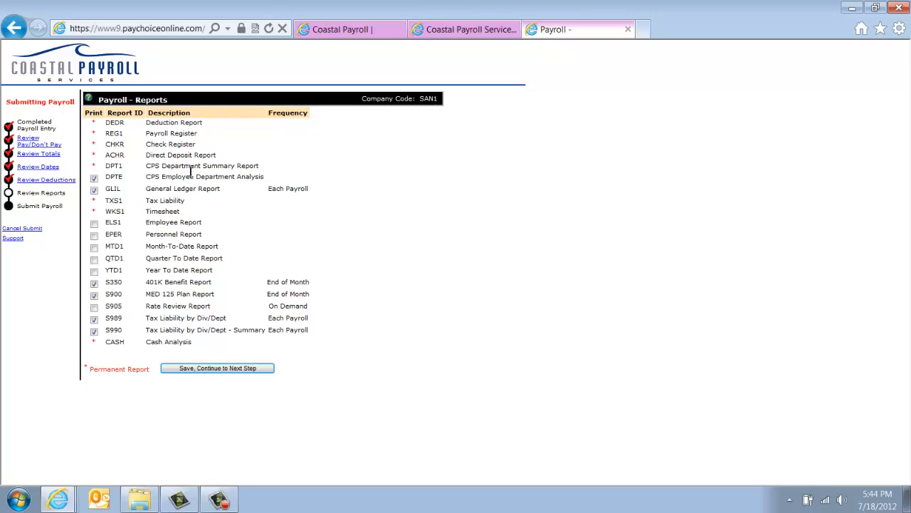
Save the default report selection and submit the payroll for pay period 1/27/2012 - 2/9/2012.
click(219, 369)
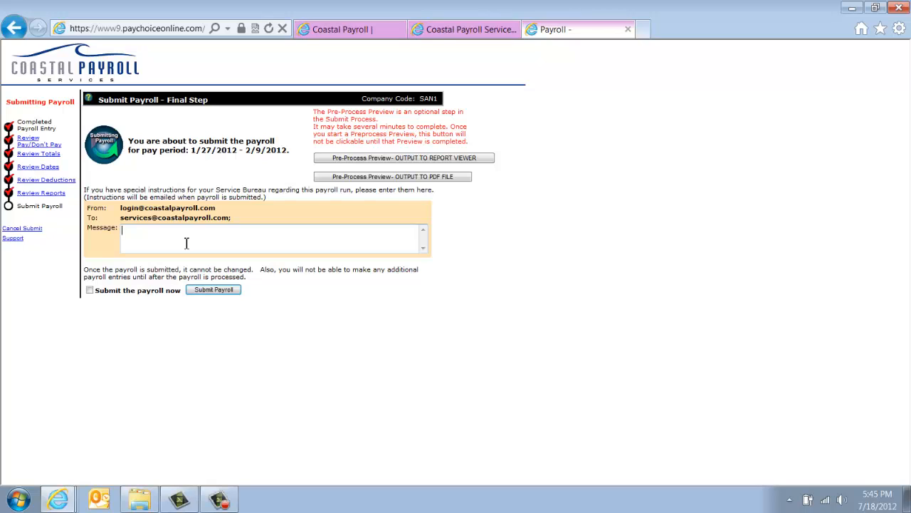
click(90, 291)
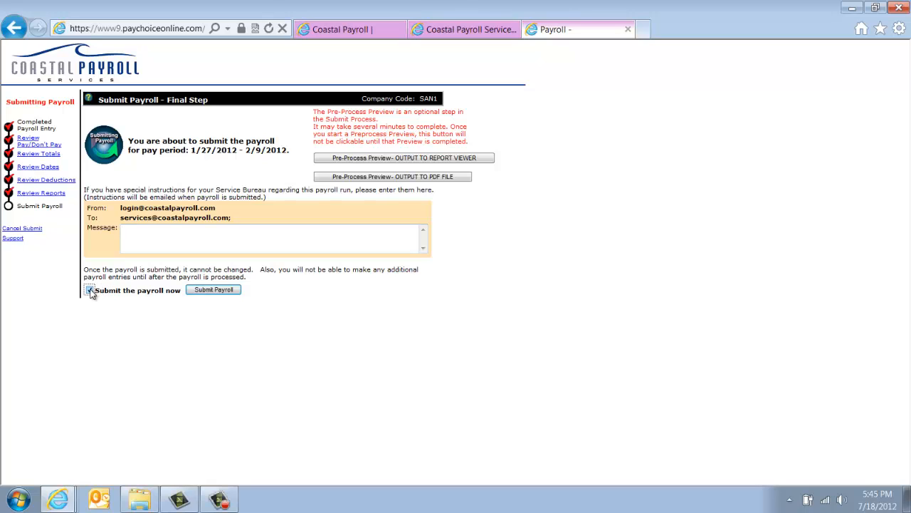
click(213, 290)
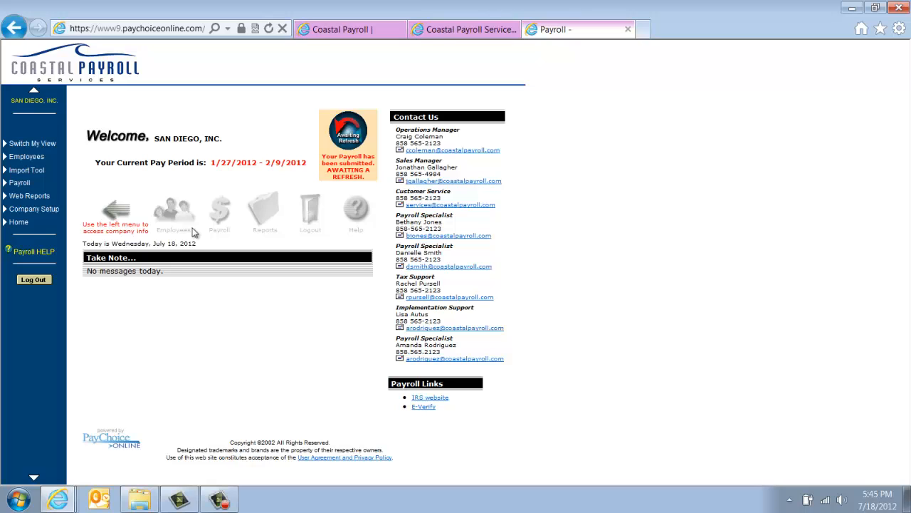
Log out of the company's payroll and show the ViewChoice Reports product options.
click(37, 282)
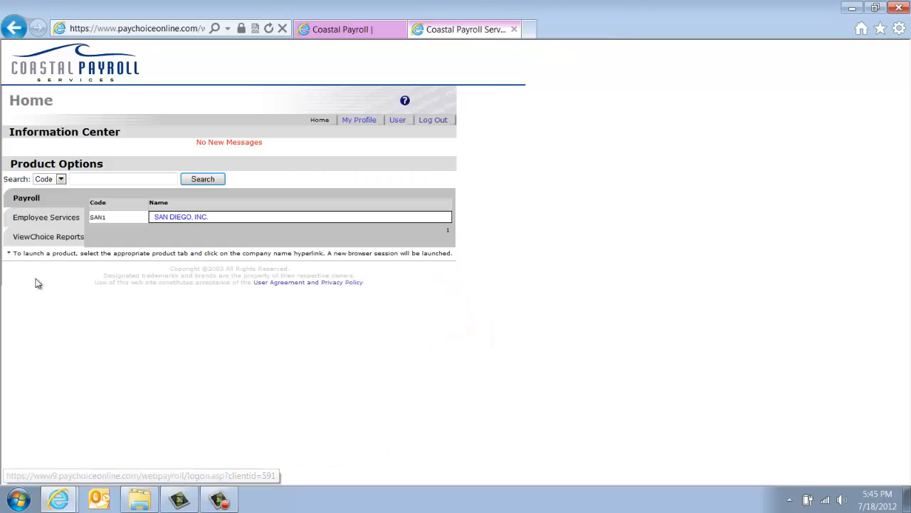
click(45, 239)
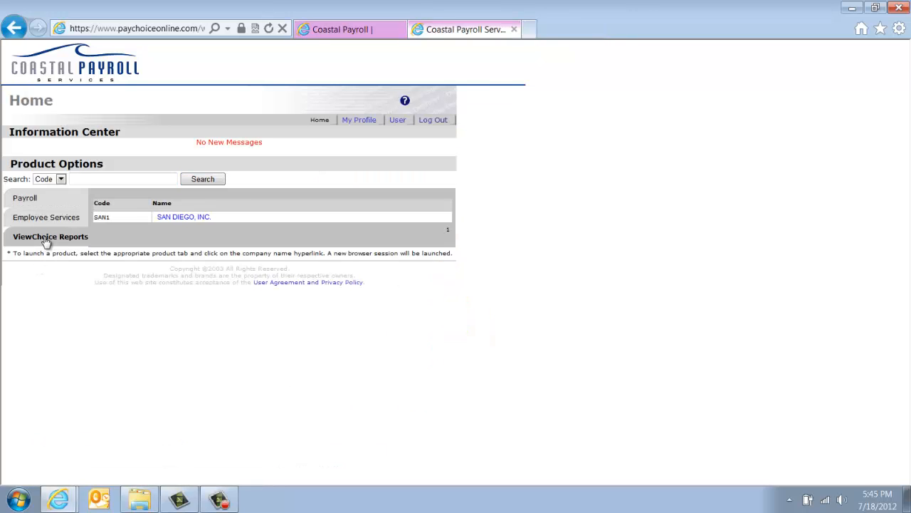